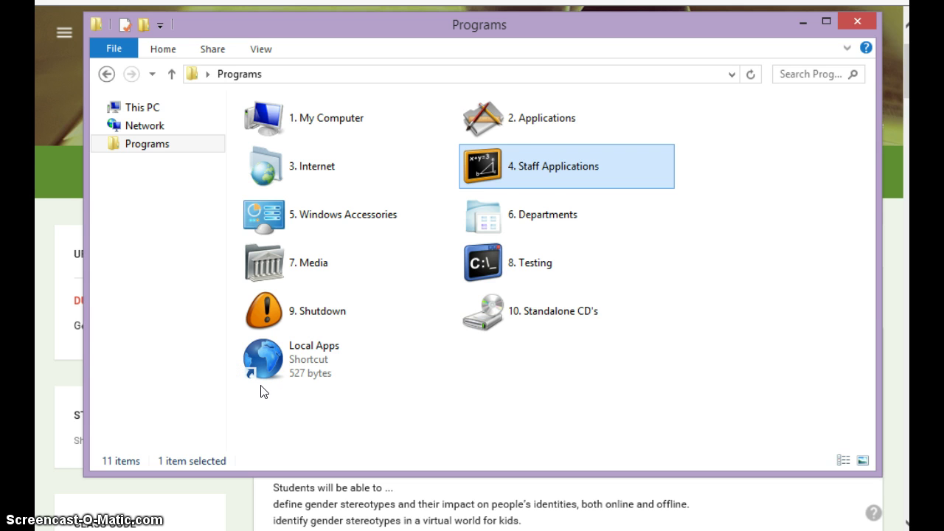
Open Programs' 2. Applications folder and select the Scholastic Student Access internet shortcut.
{"action": "left_click", "coordinate": [518, 122]}
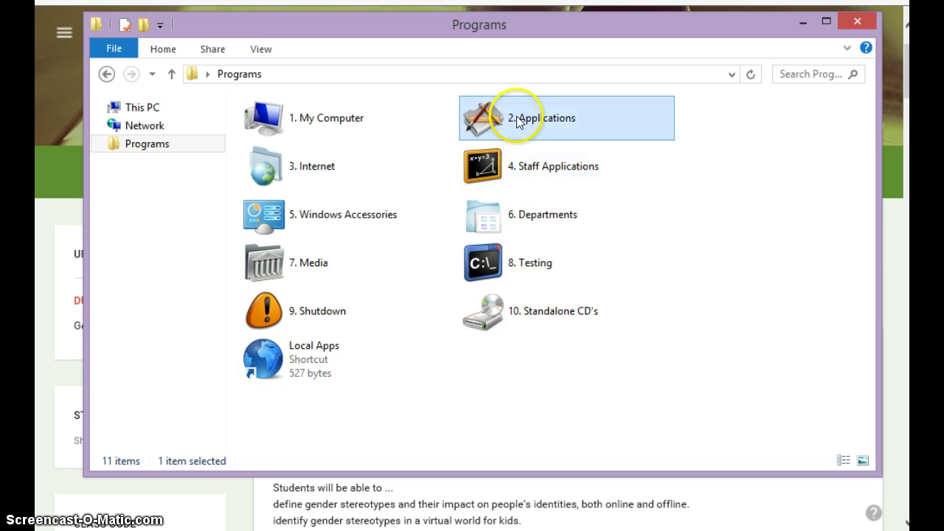
{"action": "double_click", "coordinate": [517, 121]}
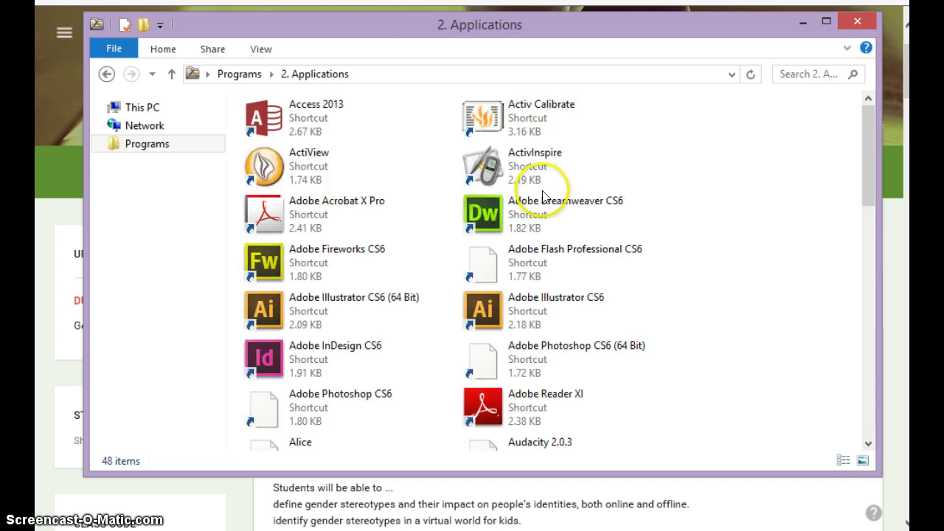
{"action": "scroll", "coordinate": [550, 251], "scroll_direction": "down", "scroll_amount": 10}
{"action": "left_click", "coordinate": [549, 251]}
{"action": "scroll", "coordinate": [549, 251], "scroll_direction": "down", "scroll_amount": 3}
{"action": "left_click", "coordinate": [549, 272]}
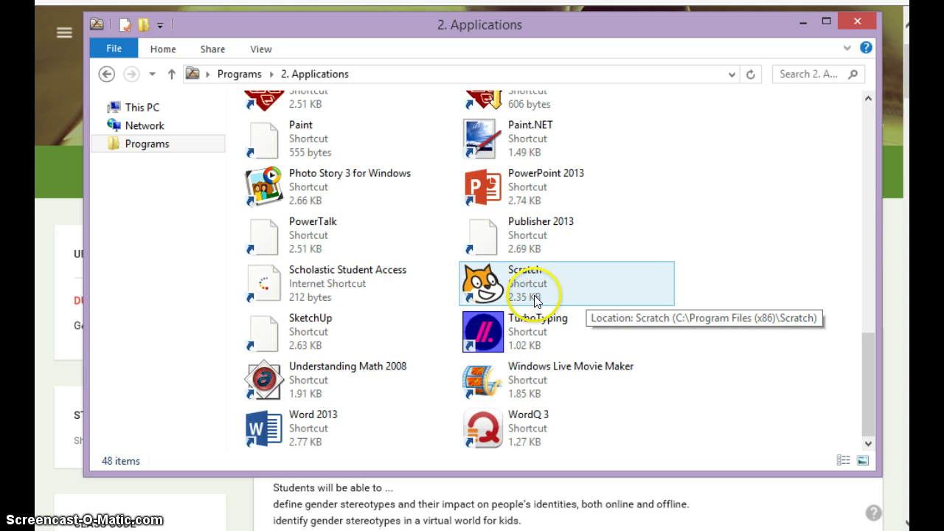
{"action": "left_click", "coordinate": [351, 316]}
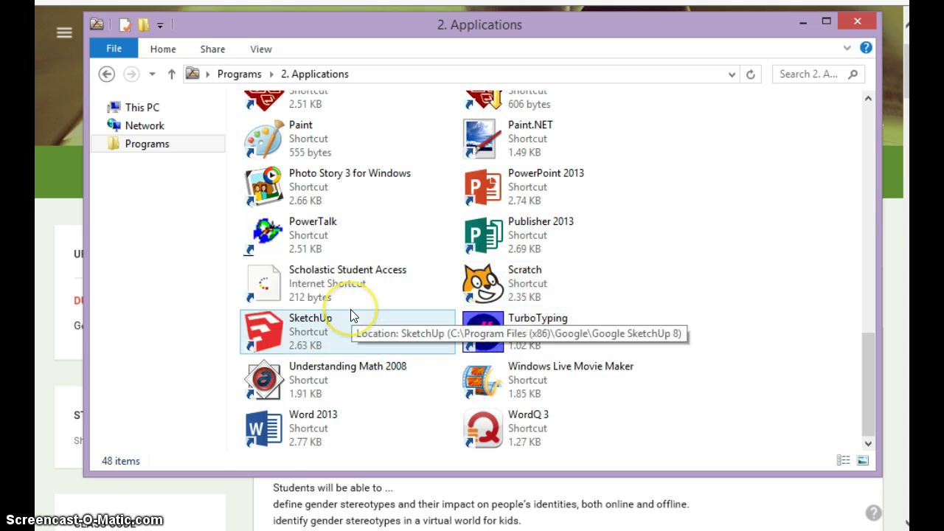
{"action": "left_click", "coordinate": [313, 277]}
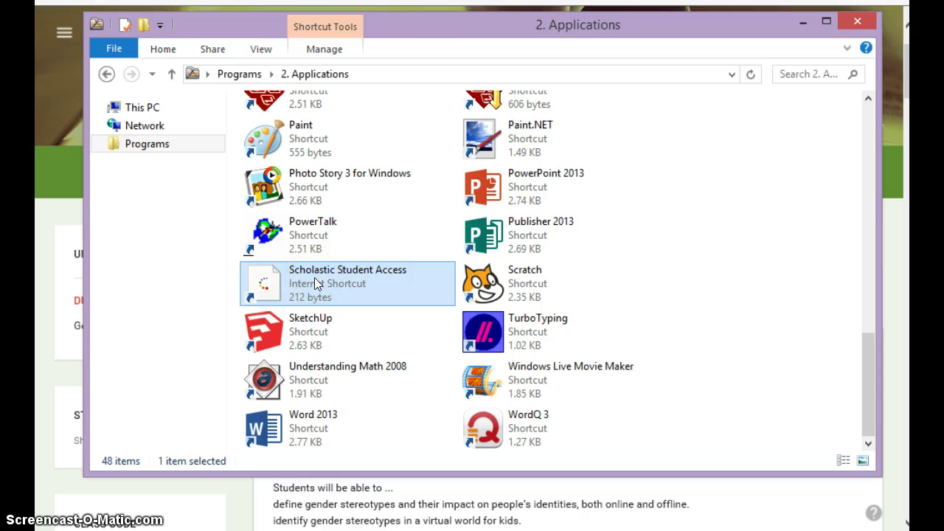
Launch the Scholastic Student Access shortcut in Internet Explorer and copy its web address.
{"action": "double_click", "coordinate": [314, 277]}
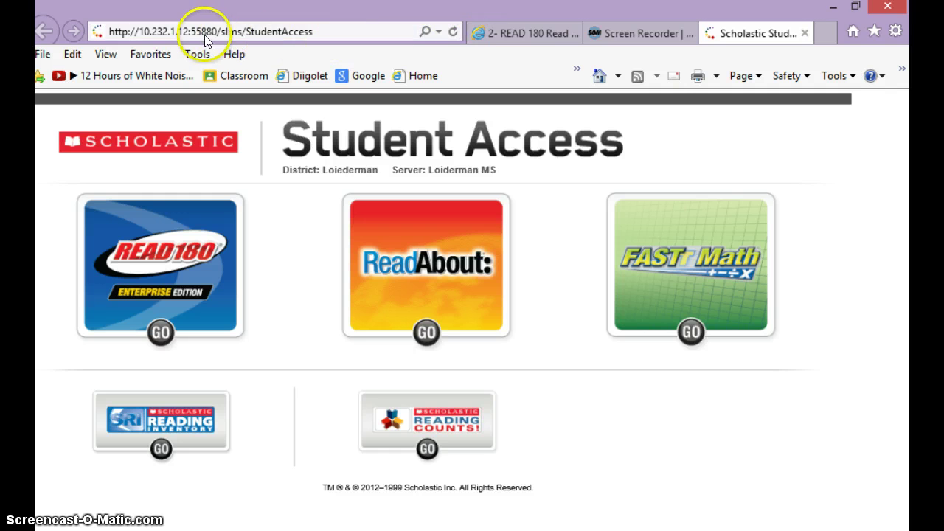
{"action": "left_click", "coordinate": [188, 38]}
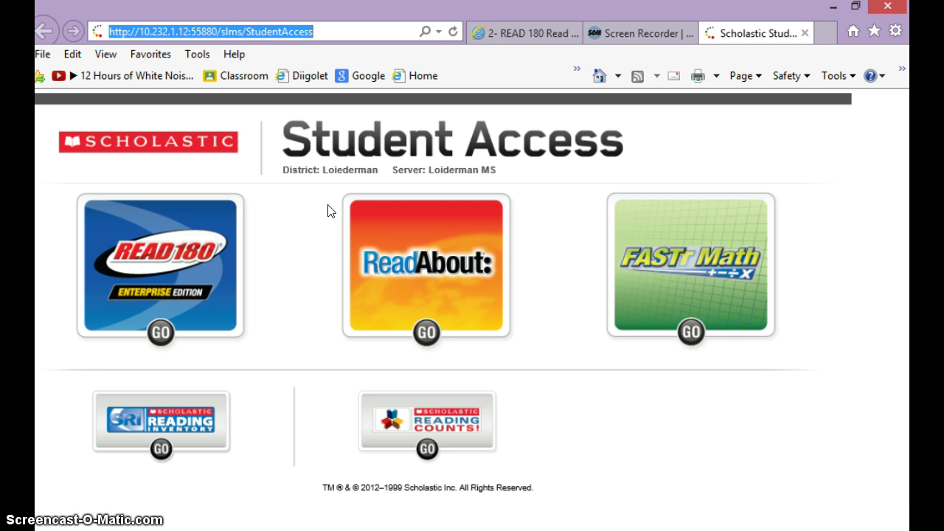
{"action": "right_click", "coordinate": [231, 34]}
{"action": "left_click", "coordinate": [270, 87]}
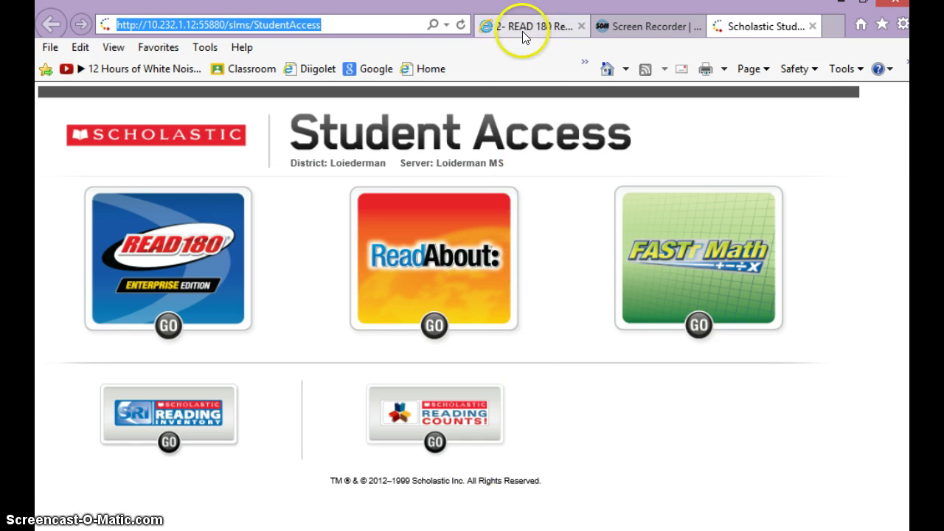
Draft a 2- READ 180 announcement 'Log into Read 180 Software' with the Student Access link attached.
{"action": "left_click", "coordinate": [523, 27]}
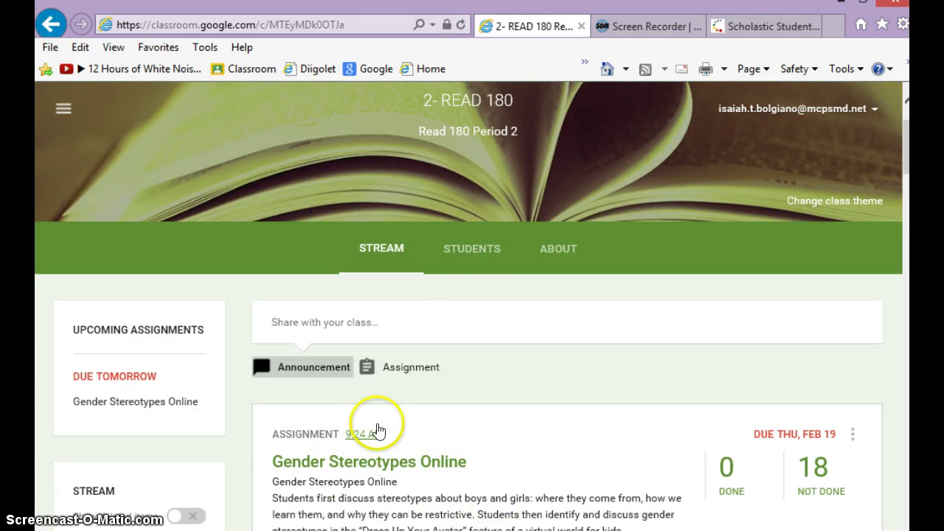
{"action": "left_click", "coordinate": [324, 368]}
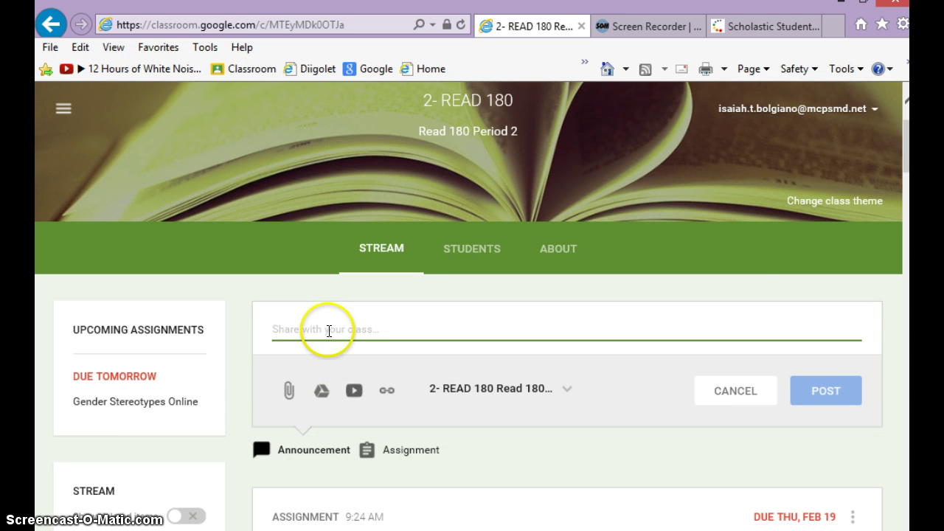
{"action": "left_click", "coordinate": [386, 390]}
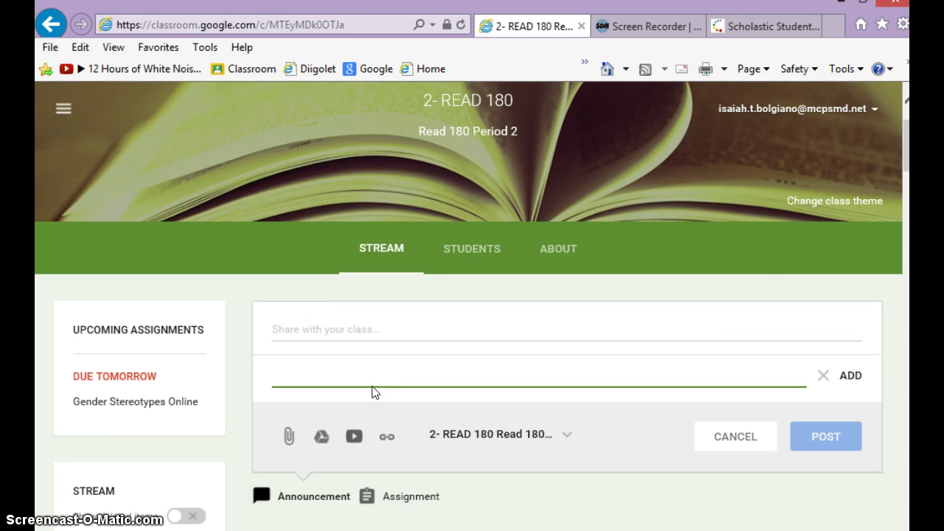
{"action": "key", "text": "ctrl+v"}
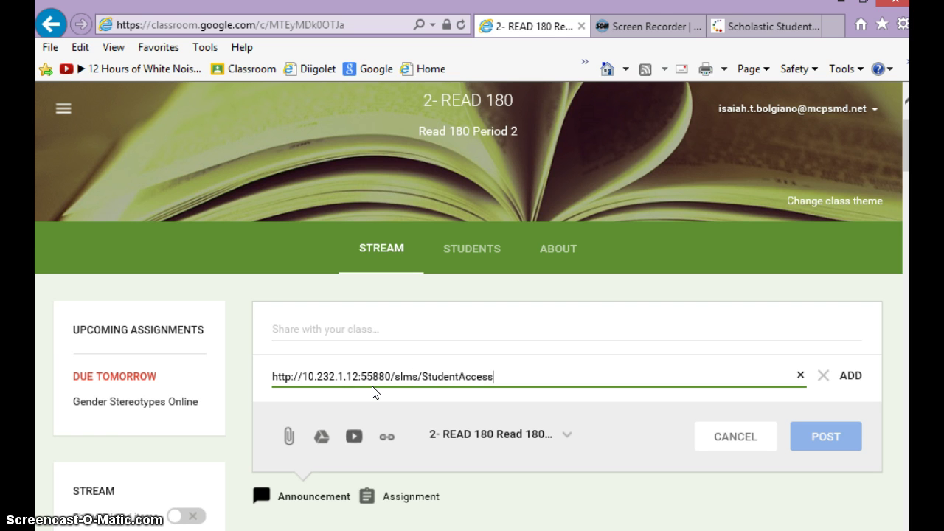
{"action": "left_click", "coordinate": [842, 379]}
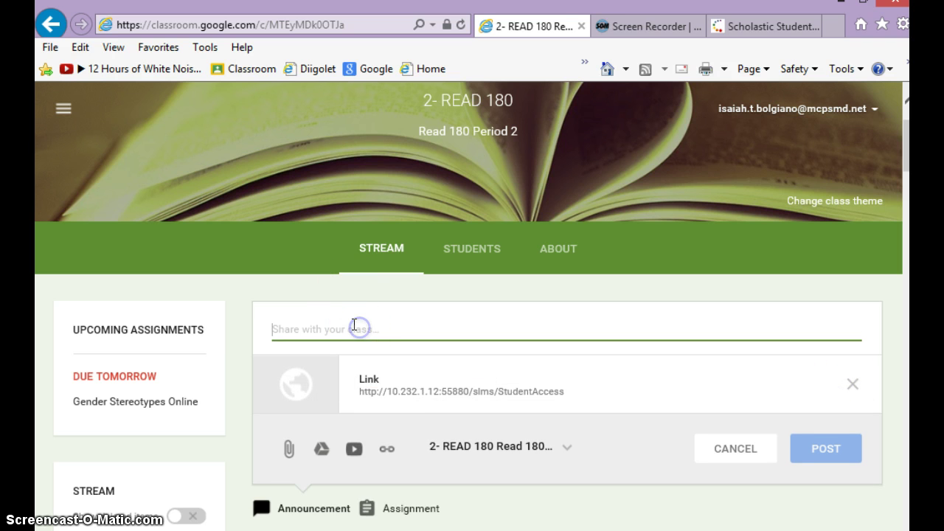
{"action": "type", "text": "Log into Read 180 Software"}
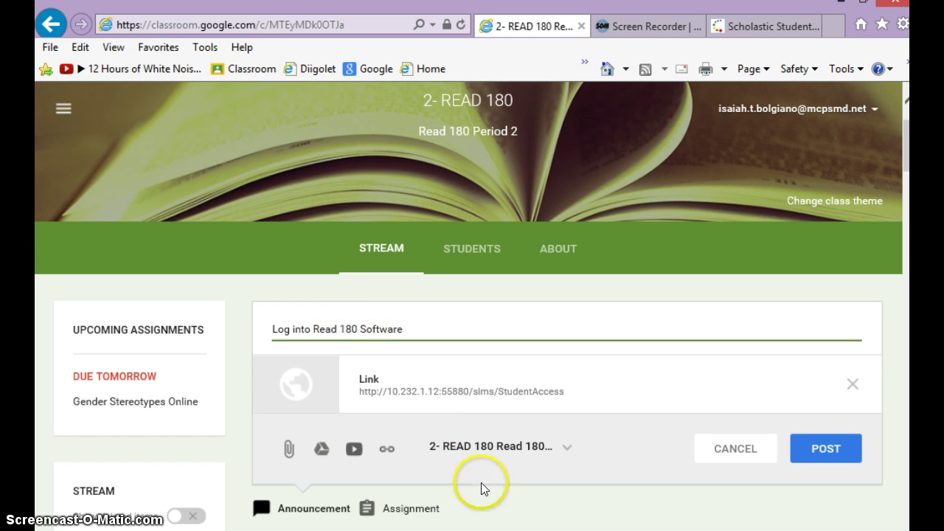
Post the Read 180 login announcement, then delete it from the stream.
{"action": "left_click", "coordinate": [823, 455]}
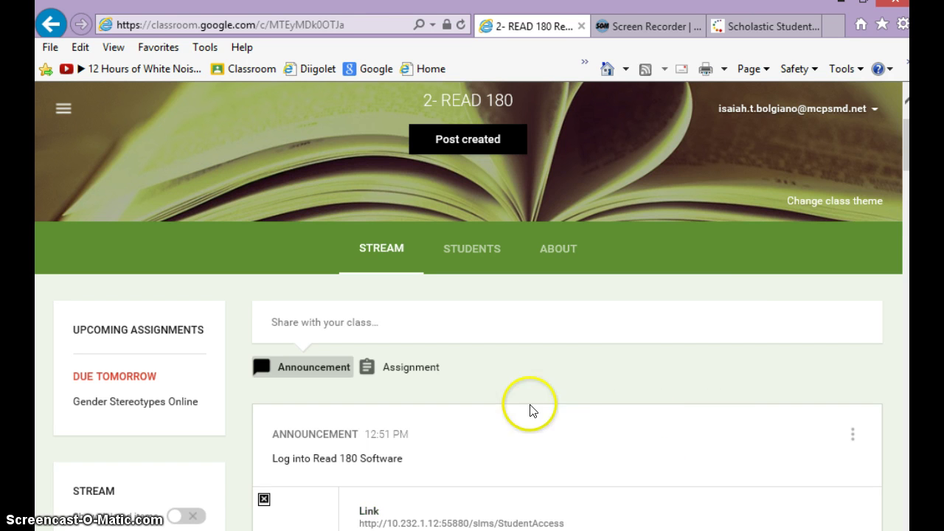
{"action": "left_click", "coordinate": [852, 434]}
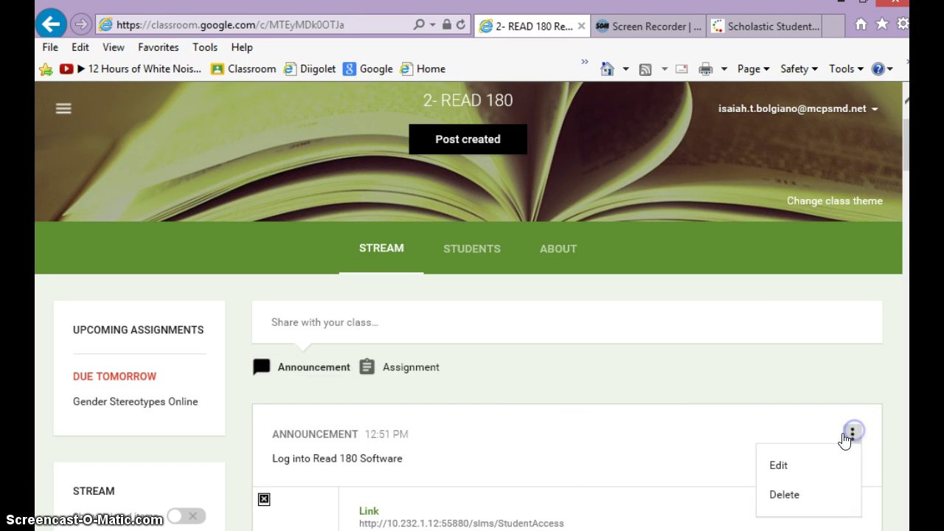
{"action": "left_click", "coordinate": [785, 494]}
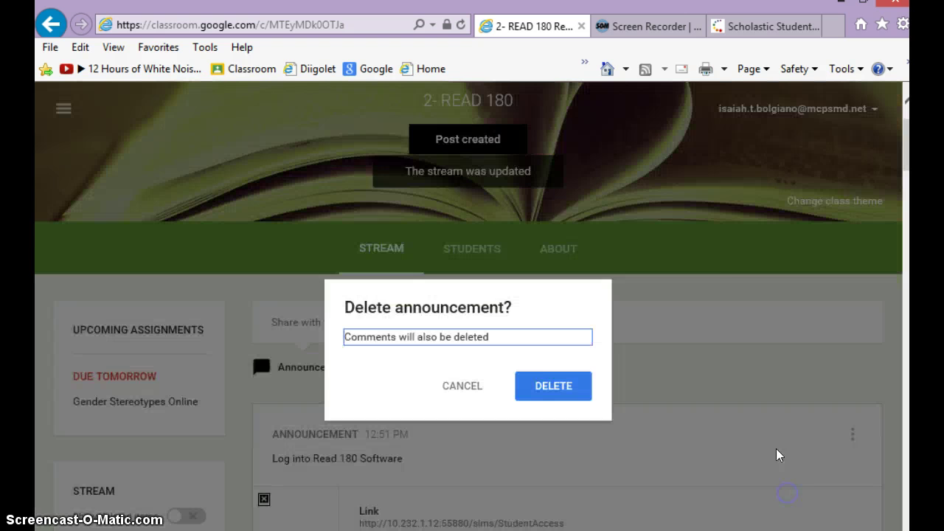
Confirm the deletion, then open class 787-MS-READ180-4 on Hapara's Interact page.
{"action": "left_click", "coordinate": [566, 391]}
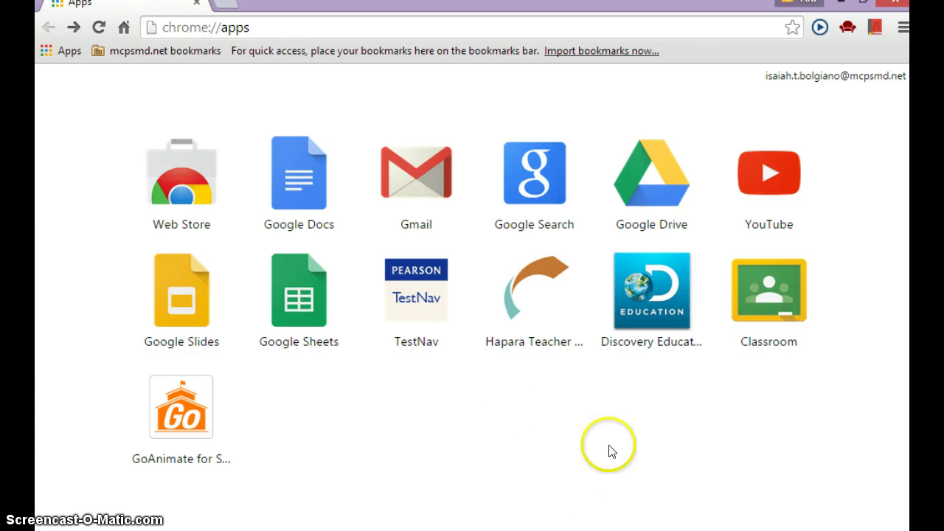
{"action": "left_click", "coordinate": [528, 300]}
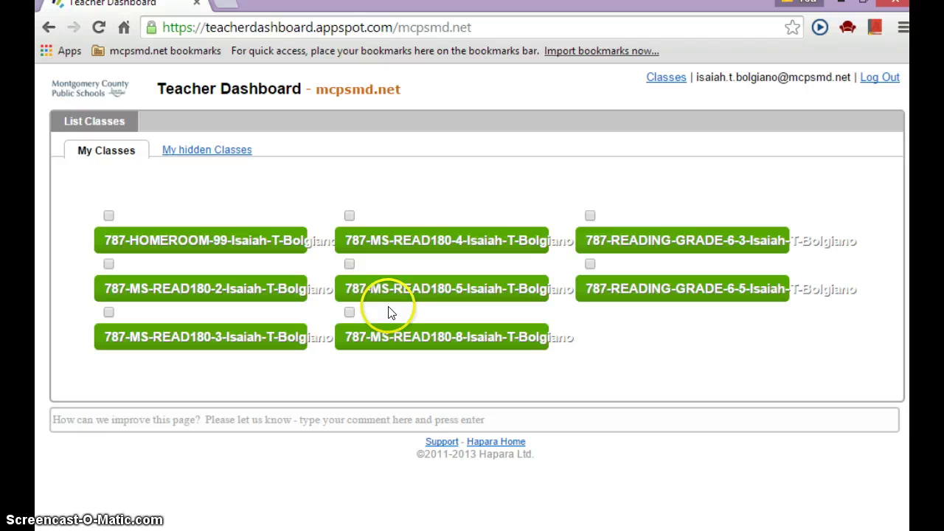
{"action": "left_click", "coordinate": [420, 241]}
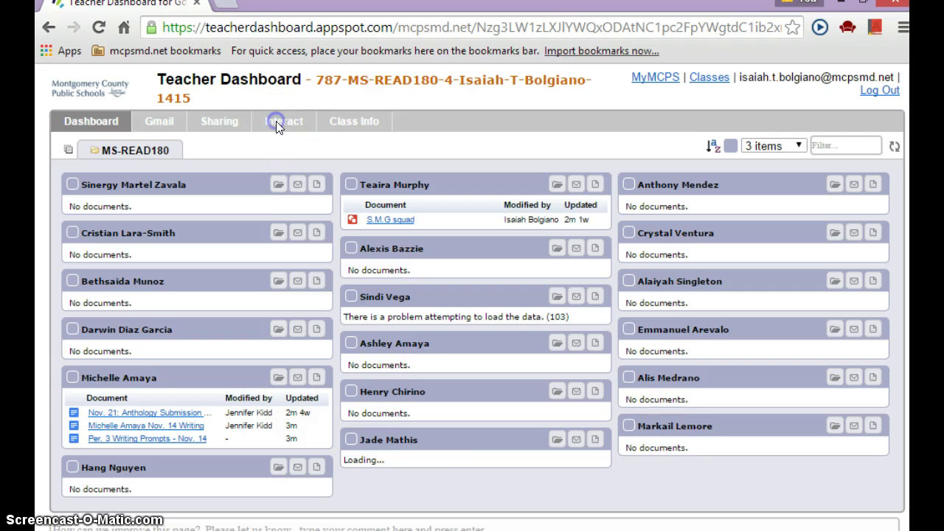
{"action": "left_click", "coordinate": [276, 121]}
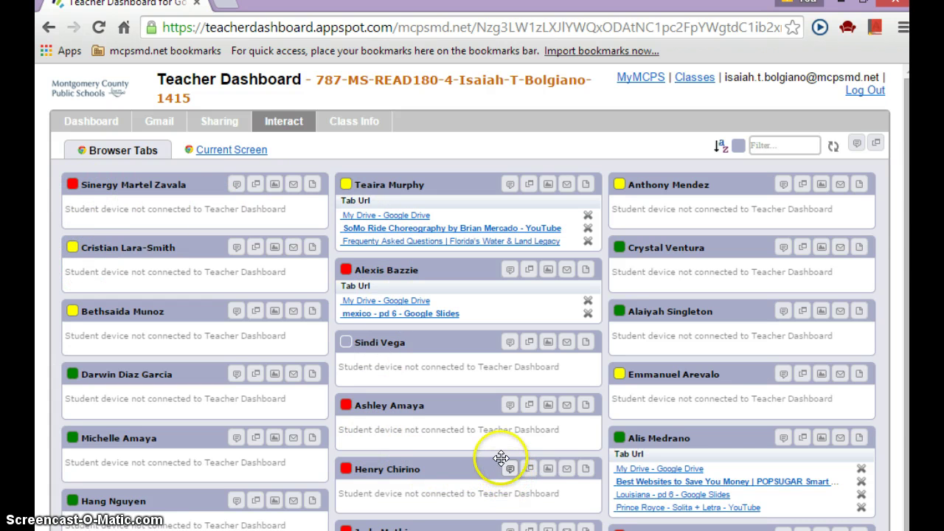
Hide the red and green groups in the class group display settings.
{"action": "left_click", "coordinate": [738, 146]}
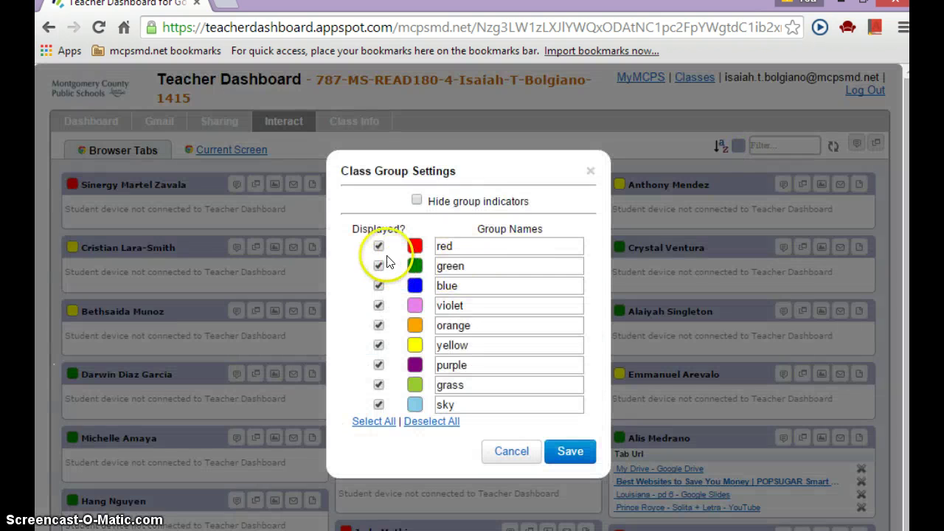
{"action": "left_click", "coordinate": [379, 246]}
{"action": "left_click", "coordinate": [385, 266]}
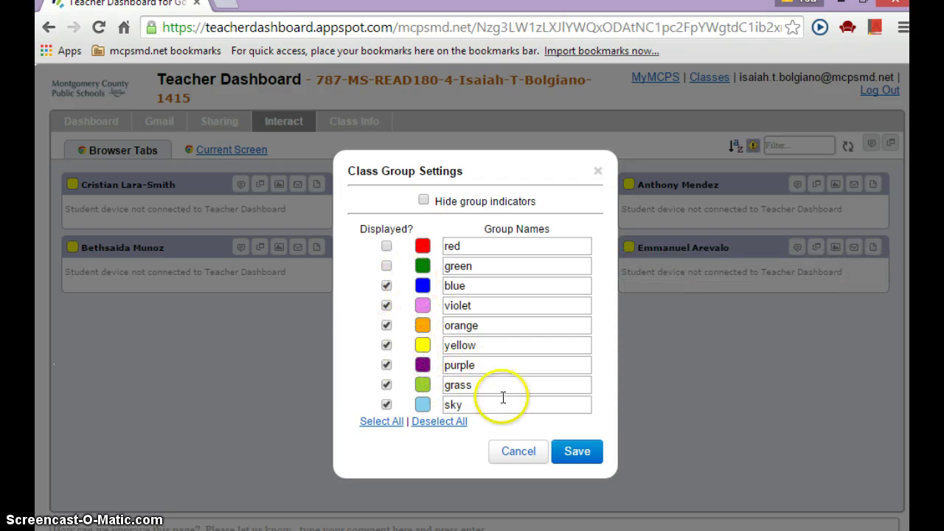
{"action": "left_click", "coordinate": [576, 452]}
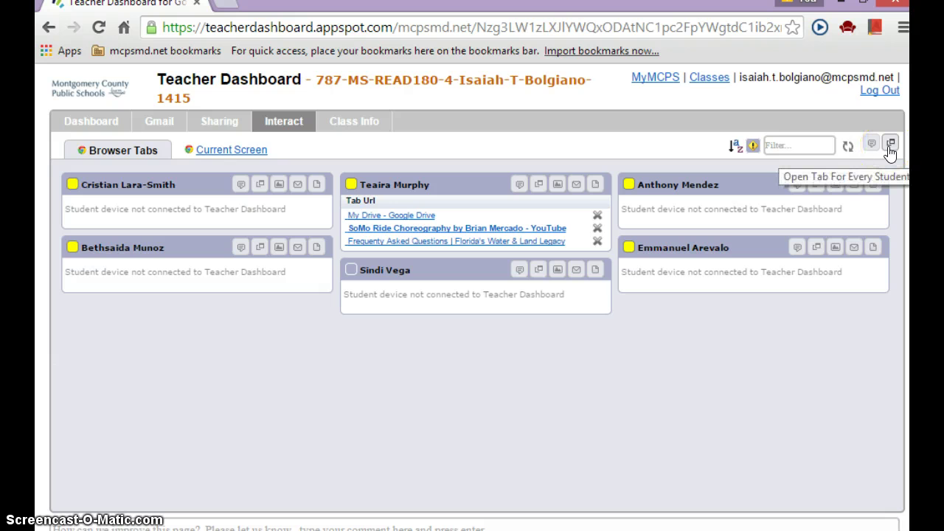
Paste the Student Access address into Open Tab For Every Student, then close without sending.
{"action": "left_click", "coordinate": [890, 145]}
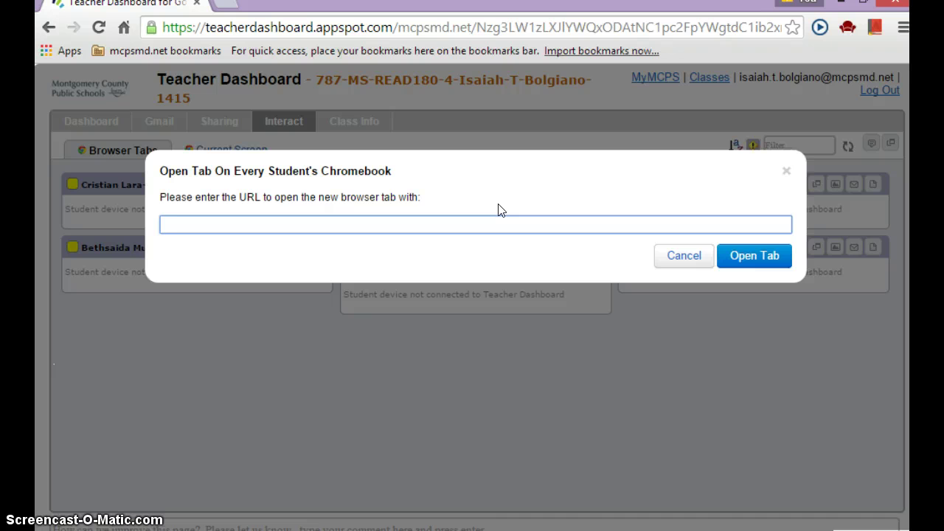
{"action": "key", "text": "ctrl+v"}
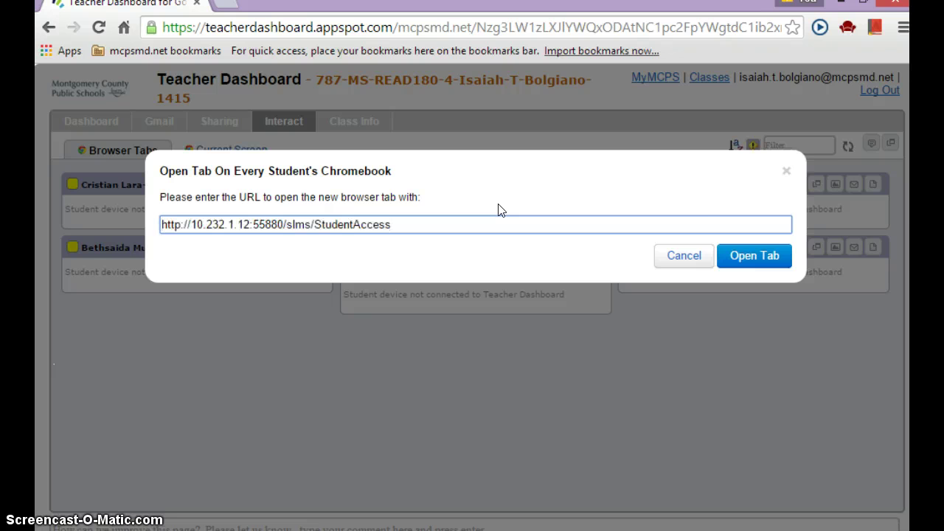
{"action": "left_click", "coordinate": [785, 172]}
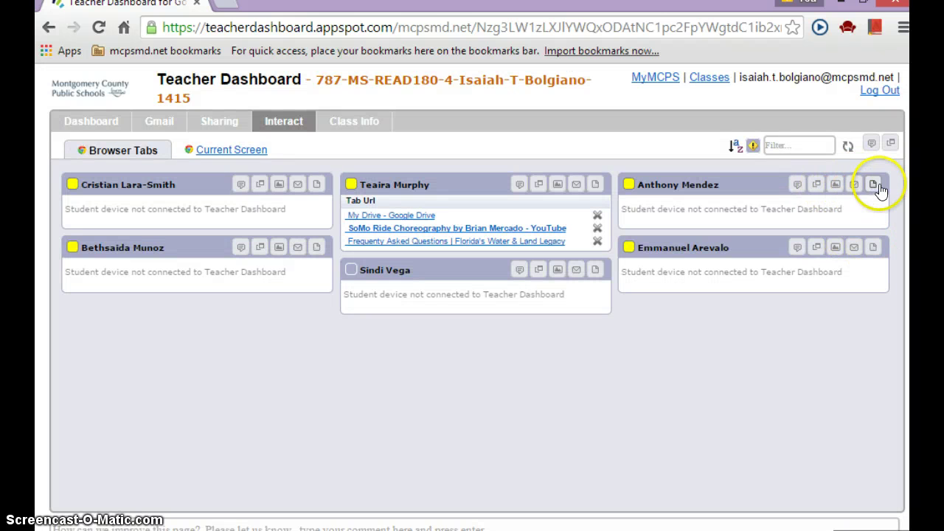
Open one student's open-tab dialog and cancel it without sending anything.
{"action": "left_click", "coordinate": [817, 194]}
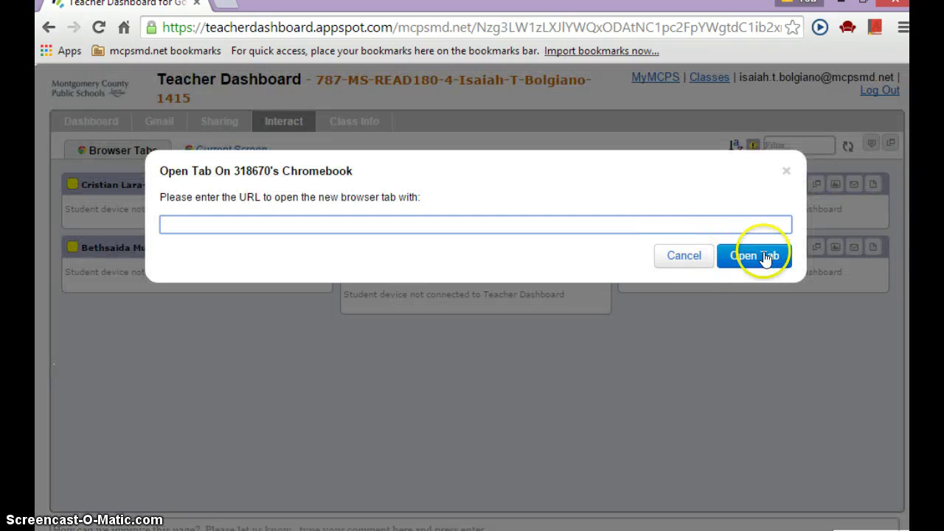
{"action": "left_click", "coordinate": [685, 258]}
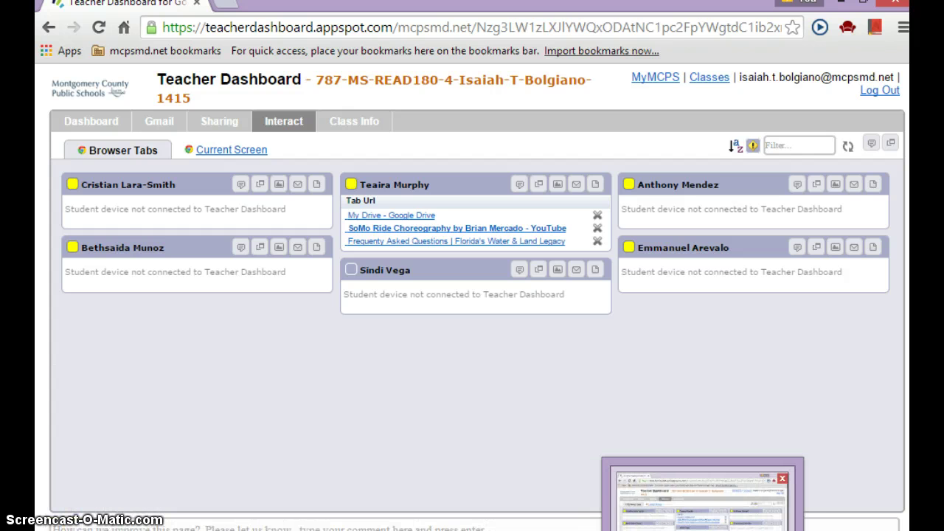
Bring Internet Explorer forward and show the Scholastic Student Access page.
{"action": "left_click", "coordinate": [487, 502]}
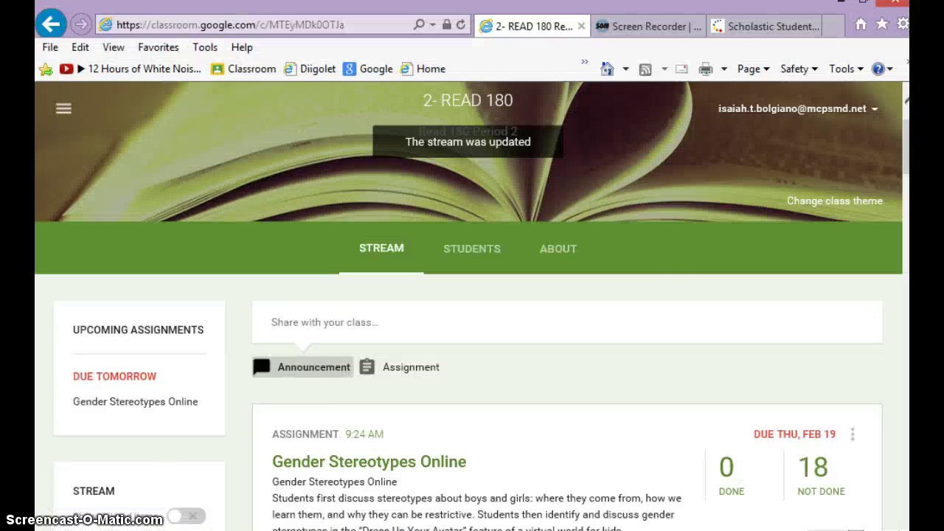
{"action": "left_click", "coordinate": [768, 26]}
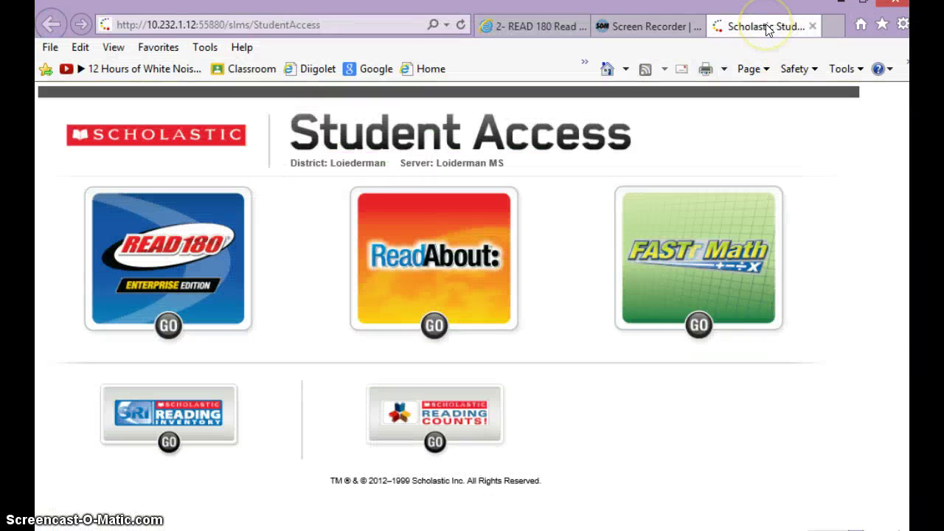